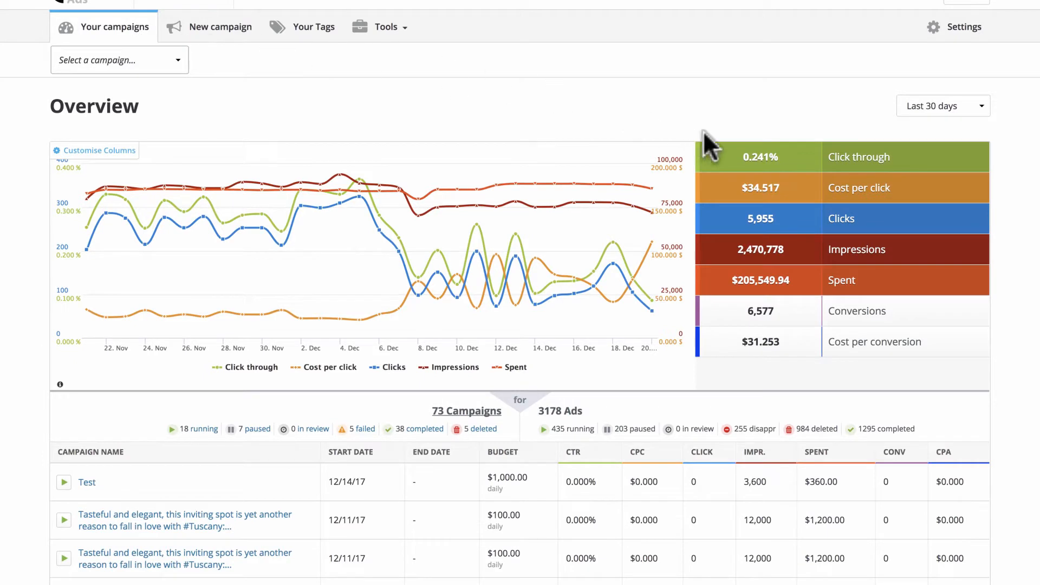
- Remove Click through and Cost per click from the overview graph and set its date range to Last month
click(761, 161)
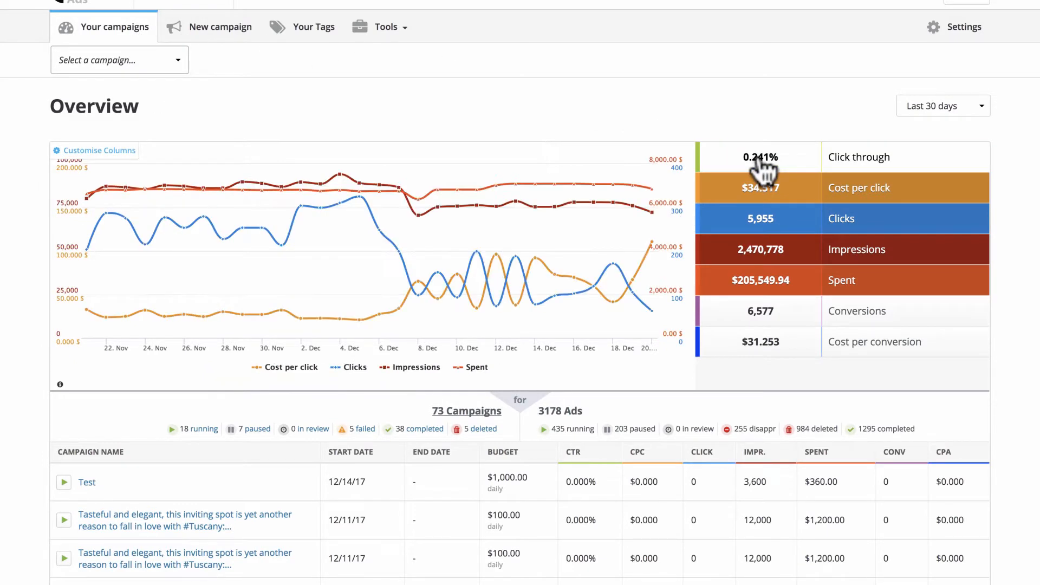
click(772, 199)
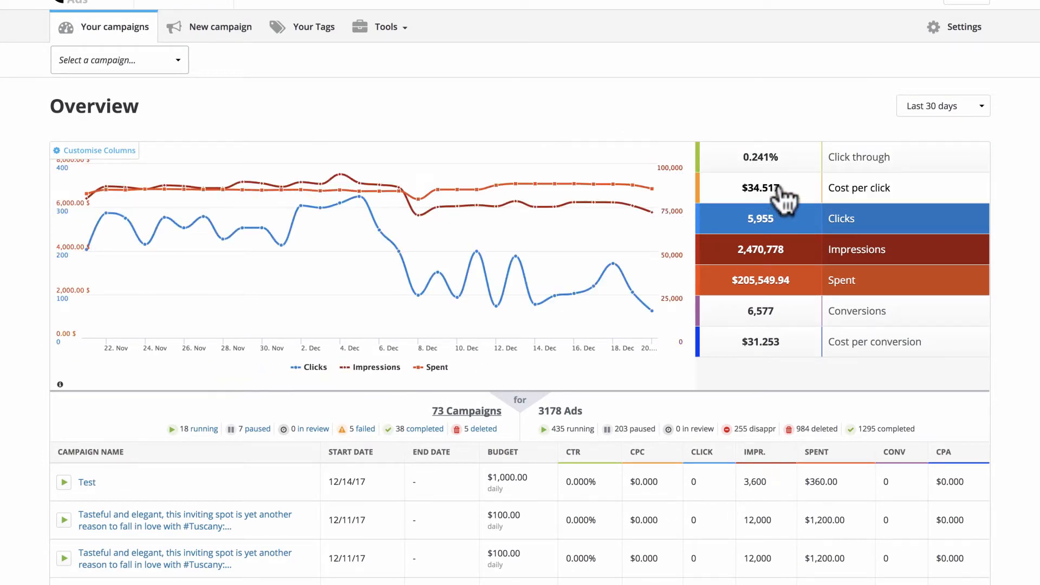
click(922, 110)
click(926, 129)
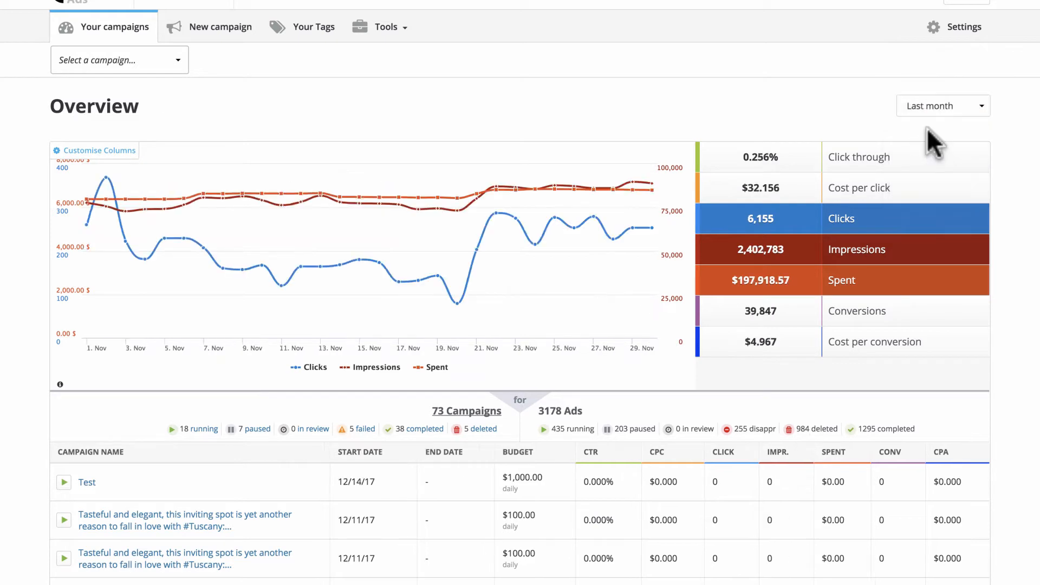
- Open the Athene Suites Ads Webinar - Ent Customers campaign and examine its details, reach trend and top factors
scroll(945, 115, down, 3)
scroll(945, 115, down, 5)
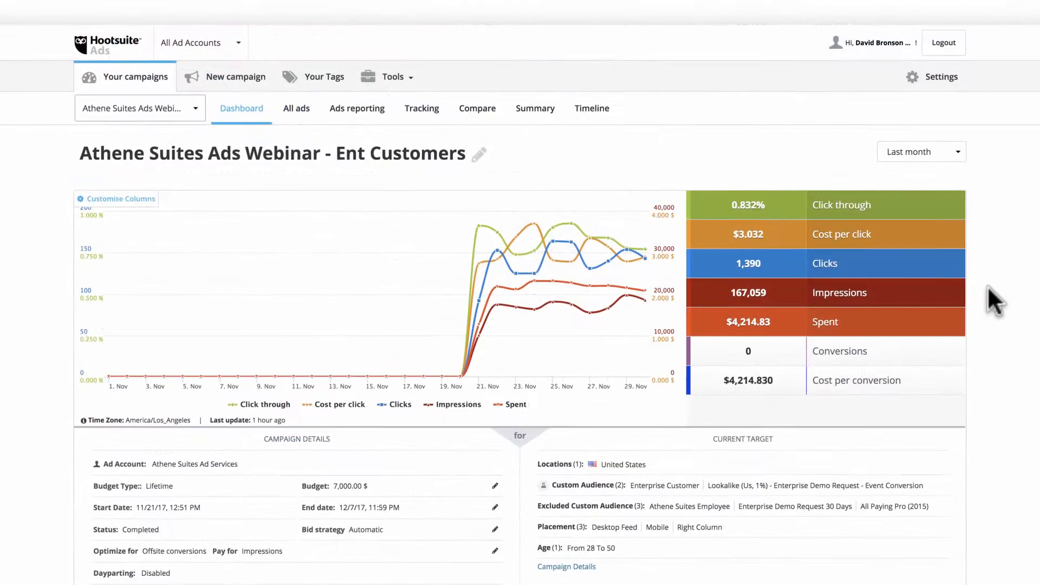
scroll(987, 286, down, 2)
scroll(988, 287, down, 9)
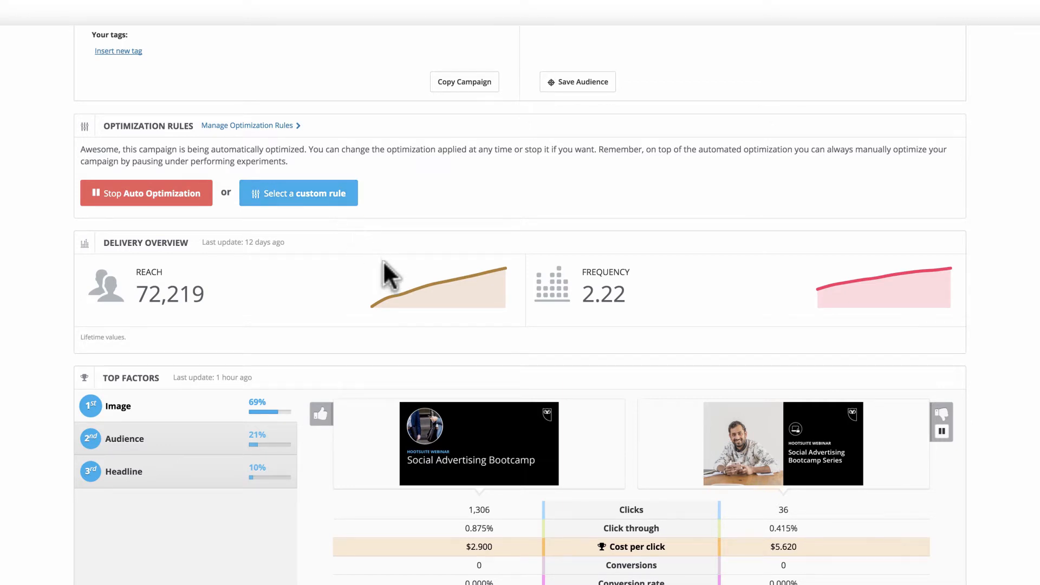
mouse_move(456, 295)
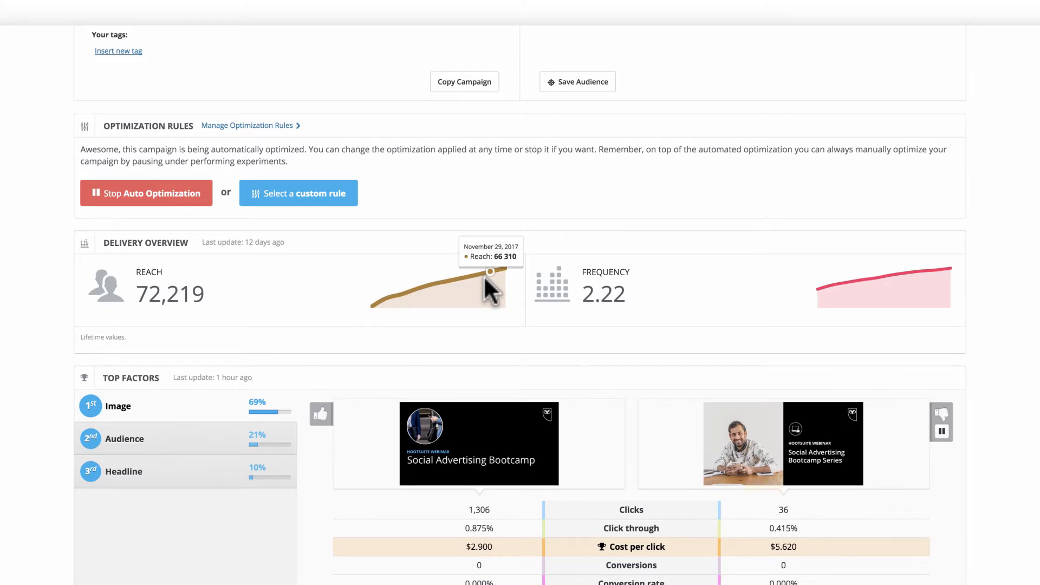
scroll(483, 275, down, 6)
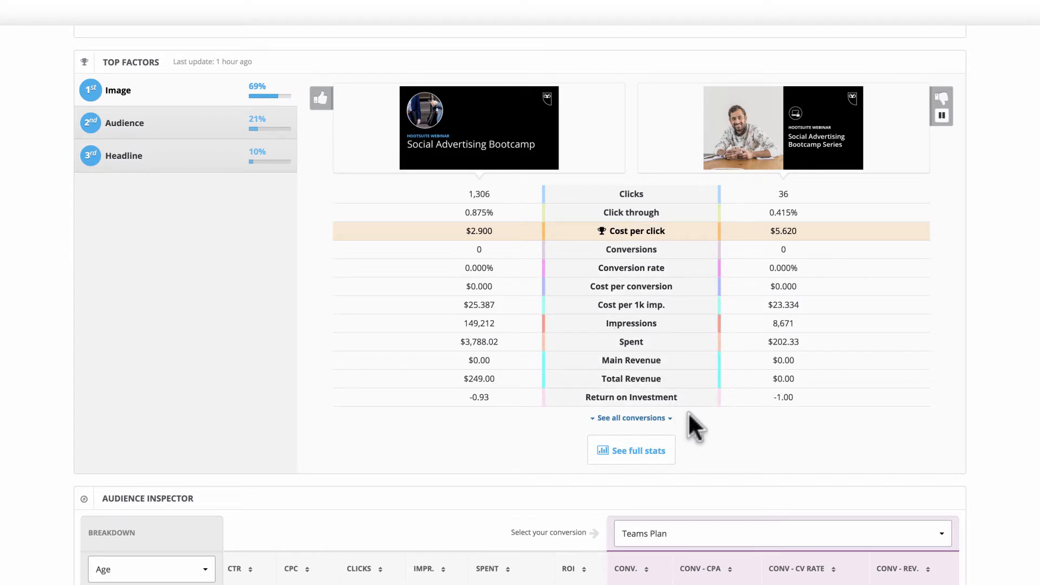
- Open the full stats for the campaign's top factors, setting the secondary stat to Headline and the graph metric to Spent
click(647, 467)
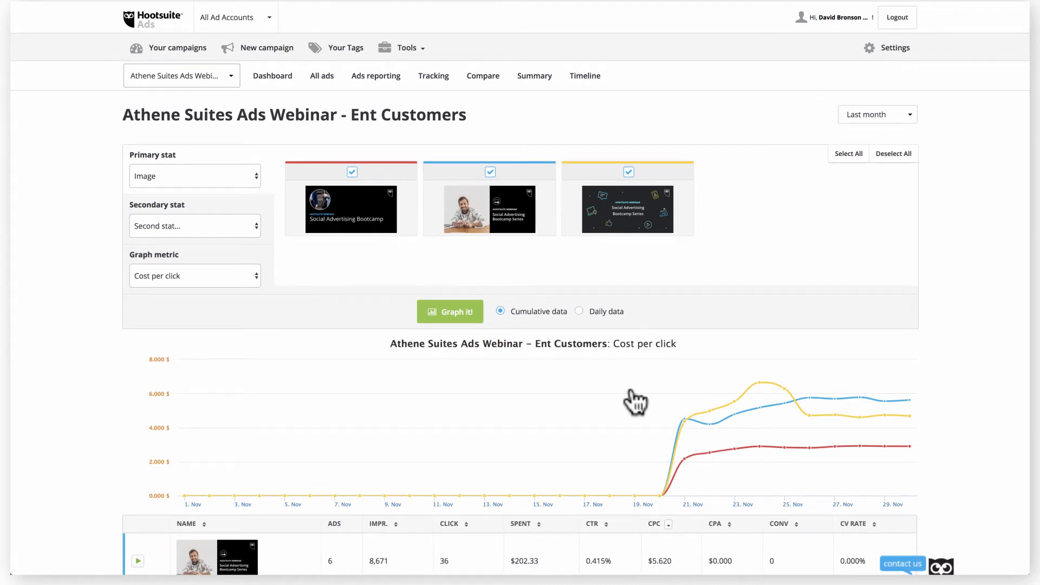
click(256, 179)
click(256, 177)
click(251, 223)
click(233, 247)
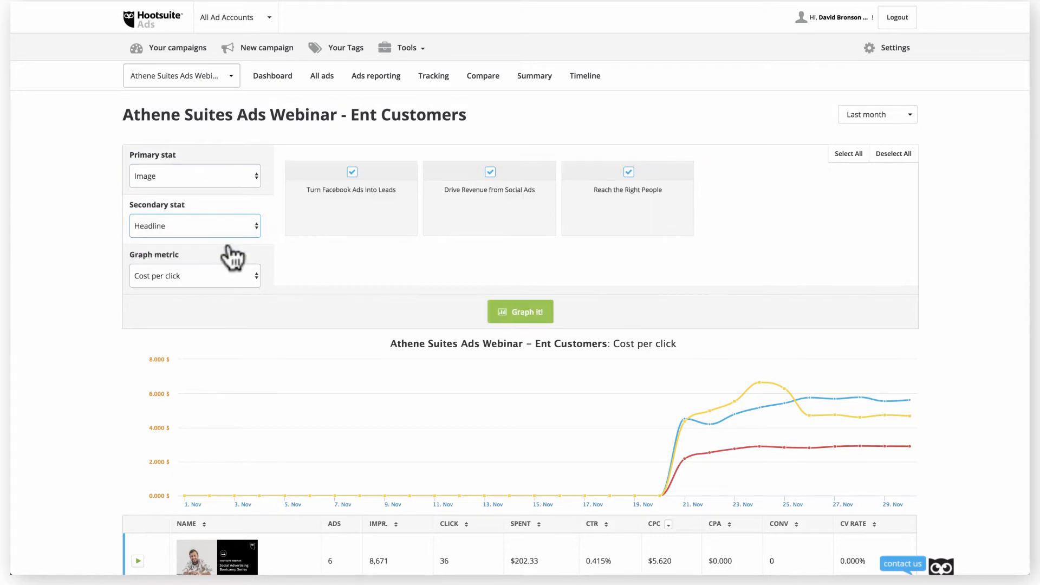
click(226, 273)
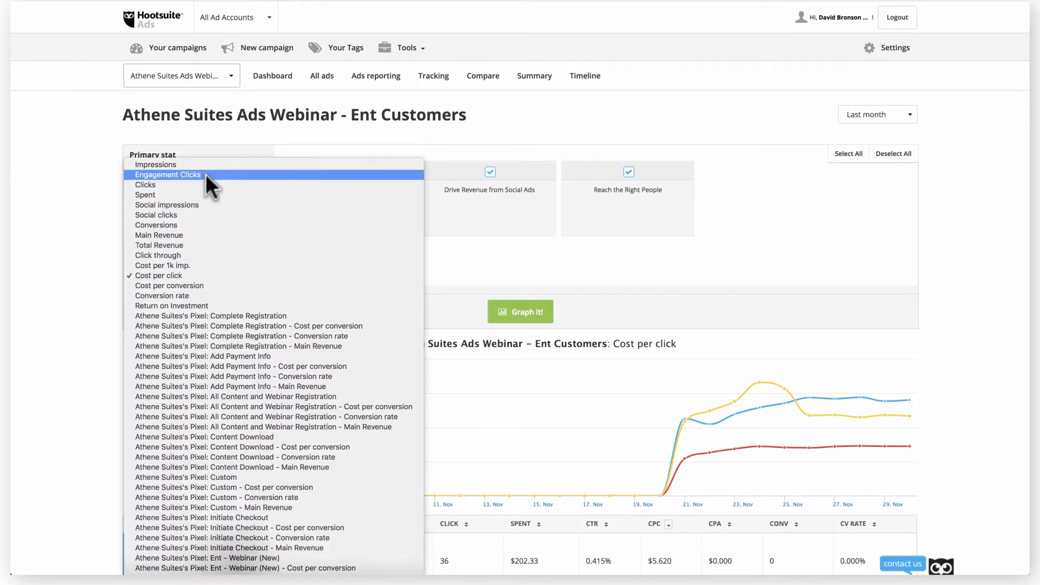
click(214, 194)
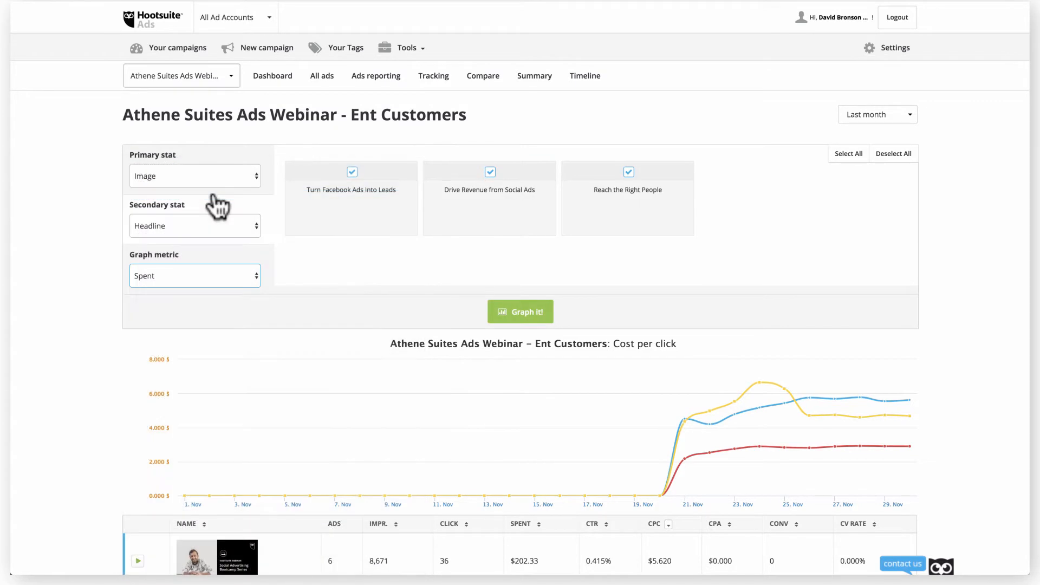
- Open the campaign's list of all ads and add the Frequency column to its table
click(324, 81)
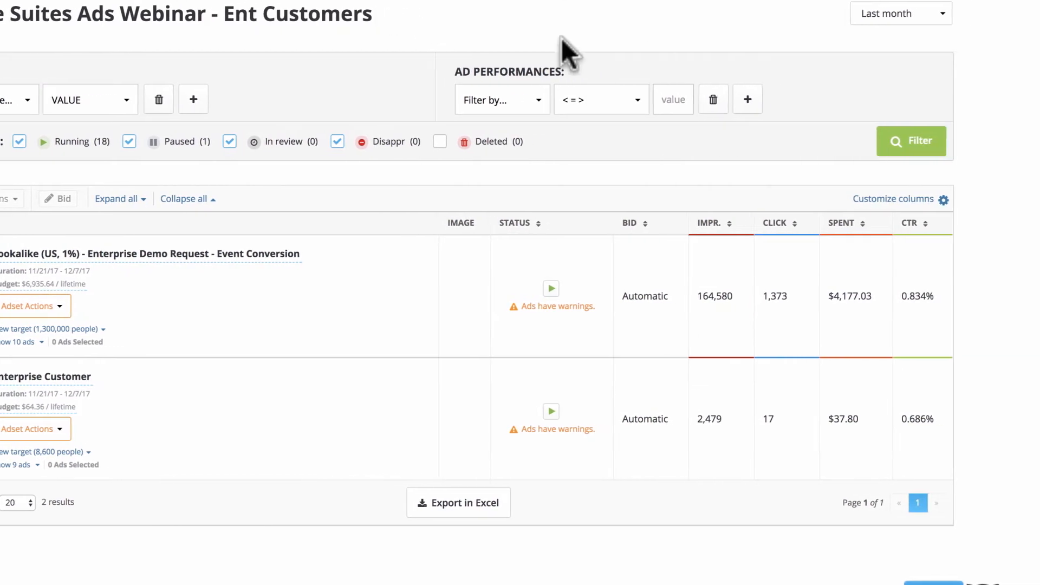
click(901, 201)
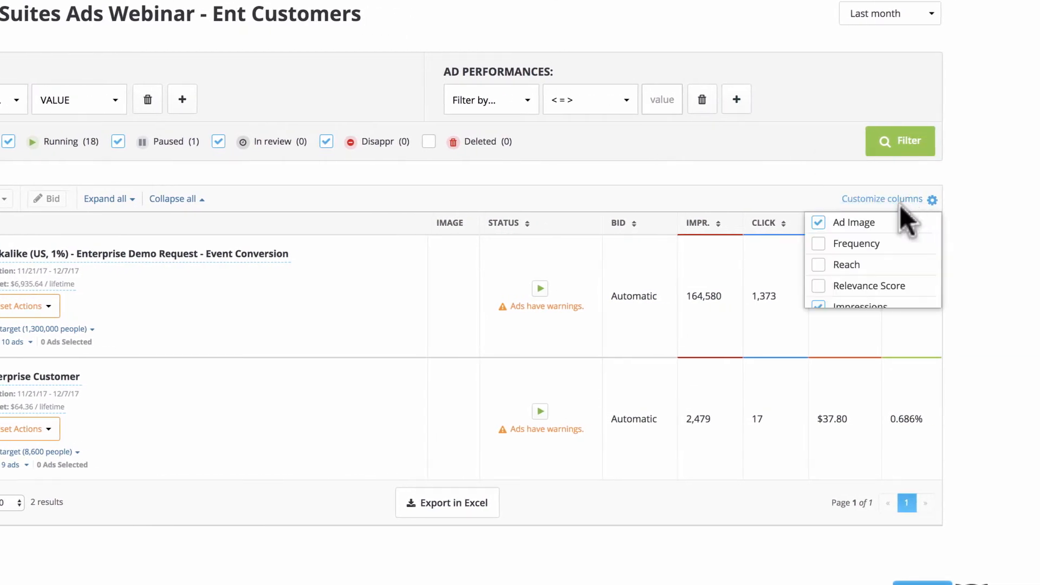
click(877, 245)
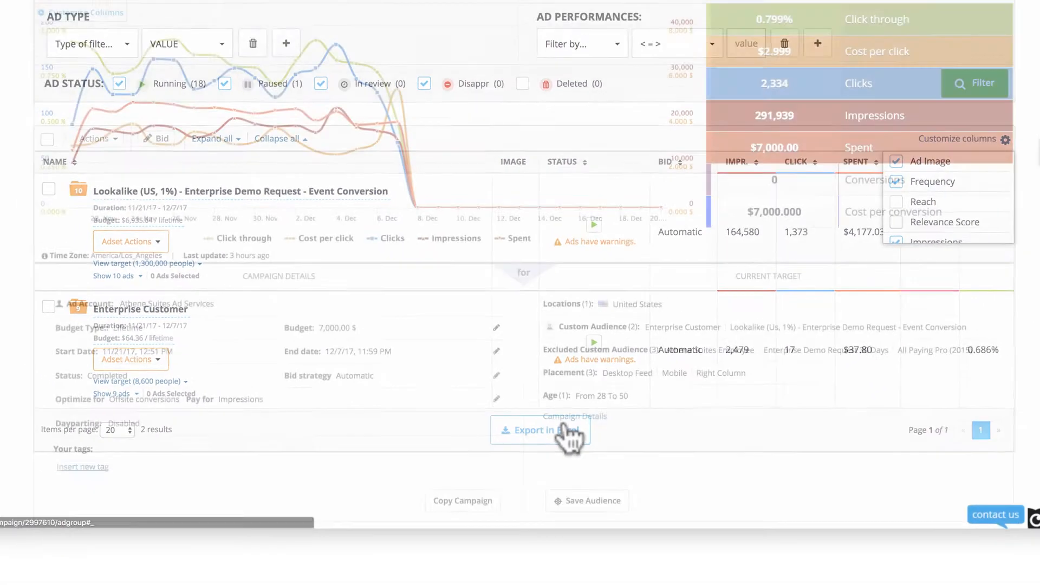
- Break down the campaign dashboard's Audience Inspector by Gender, with Webinar Registration as the conversion
scroll(1024, 168, down, 15)
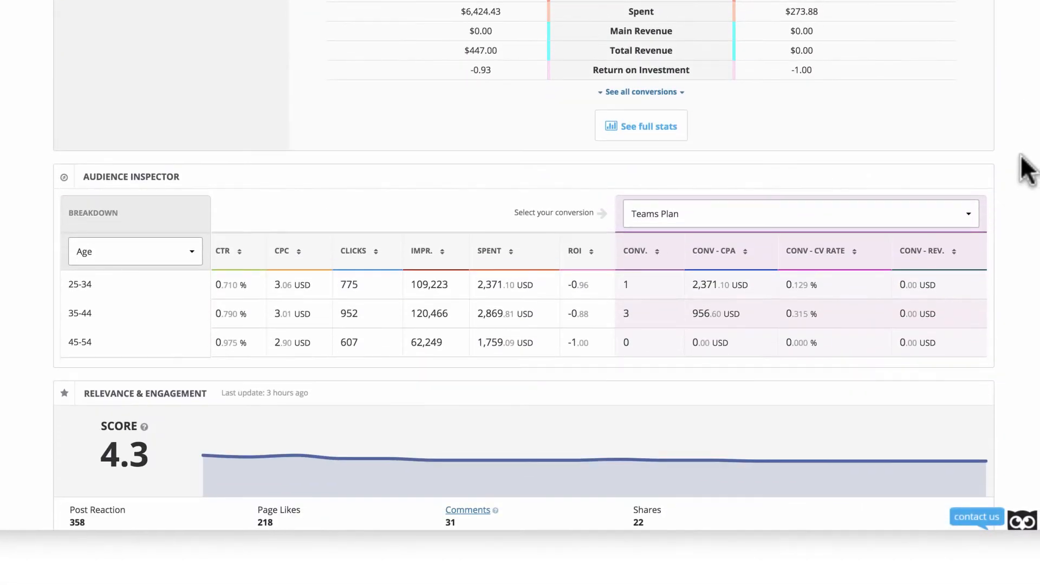
click(155, 259)
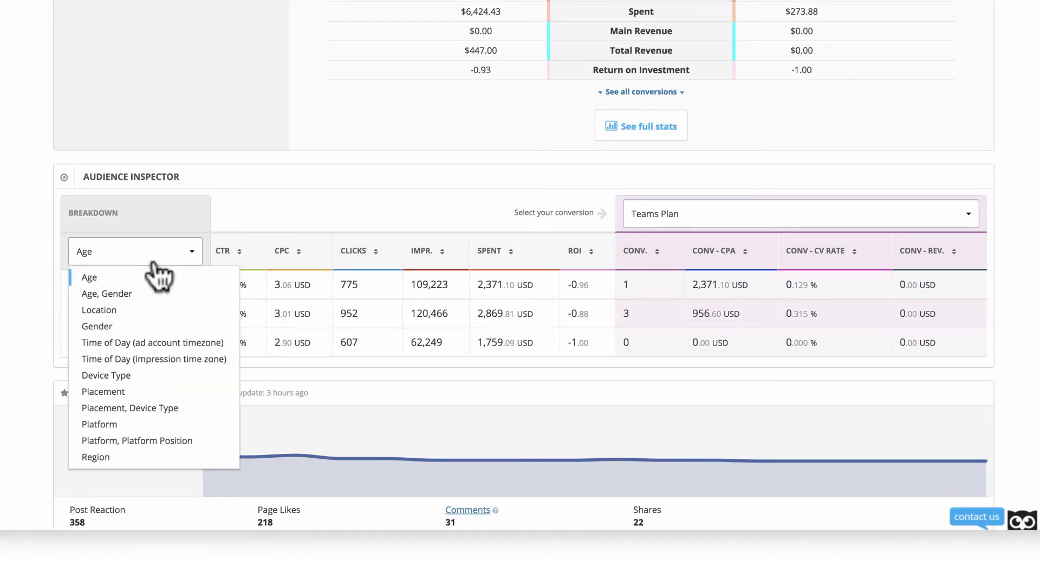
click(162, 325)
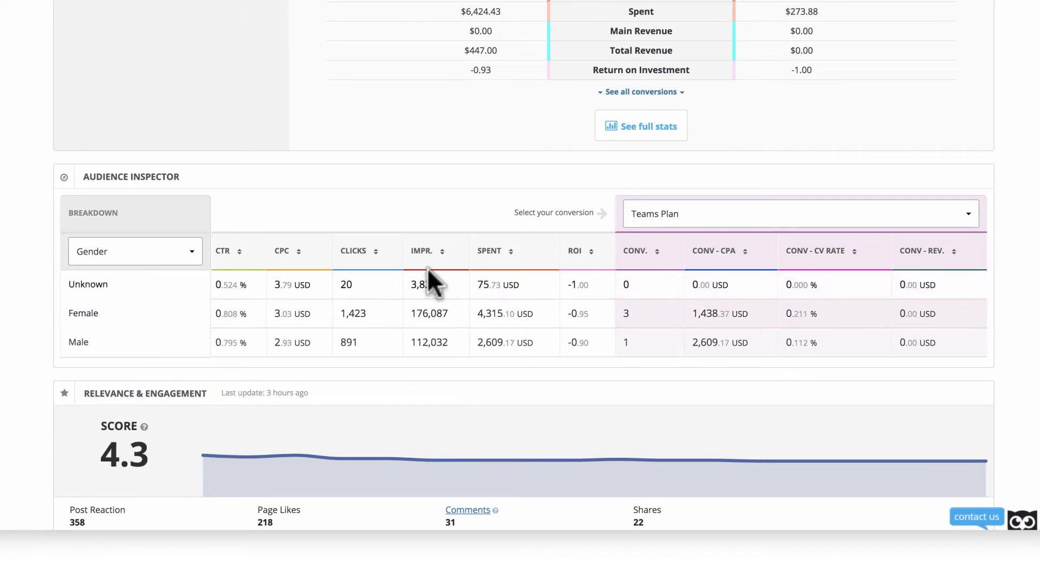
click(686, 219)
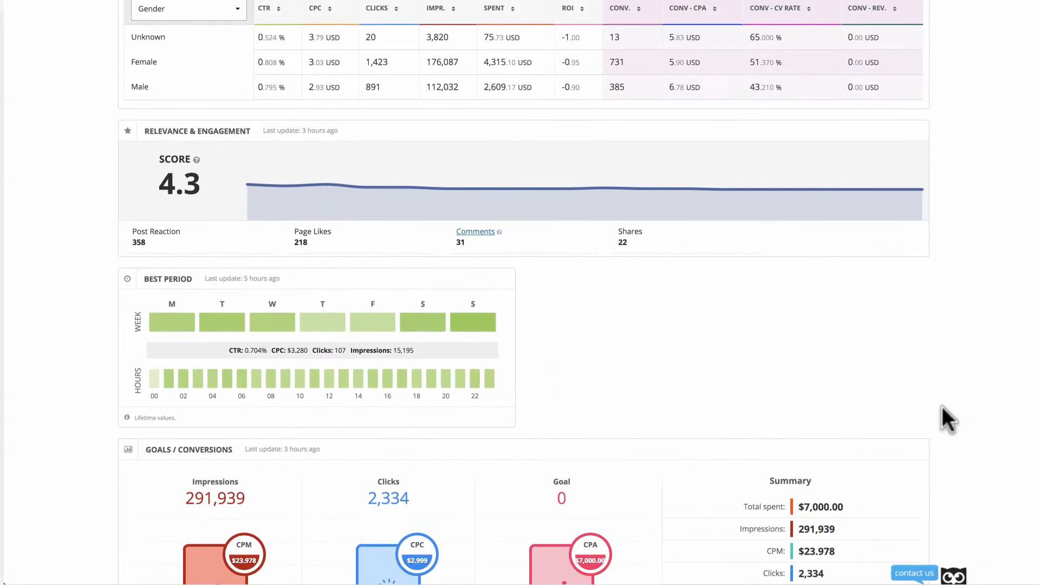
- Open the performance overview of the Spring Promotion tag
scroll(942, 407, up, 20)
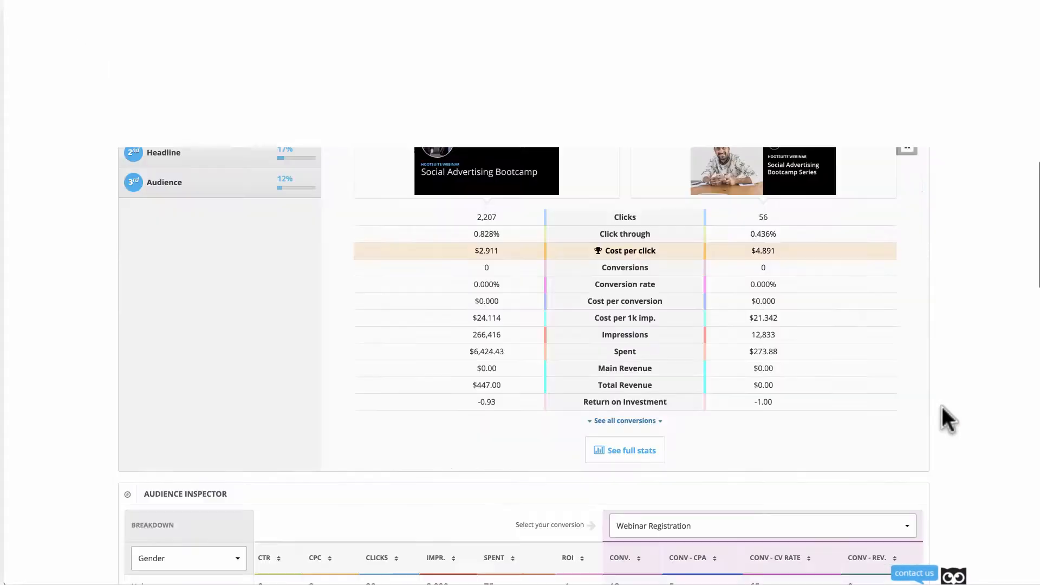
click(341, 50)
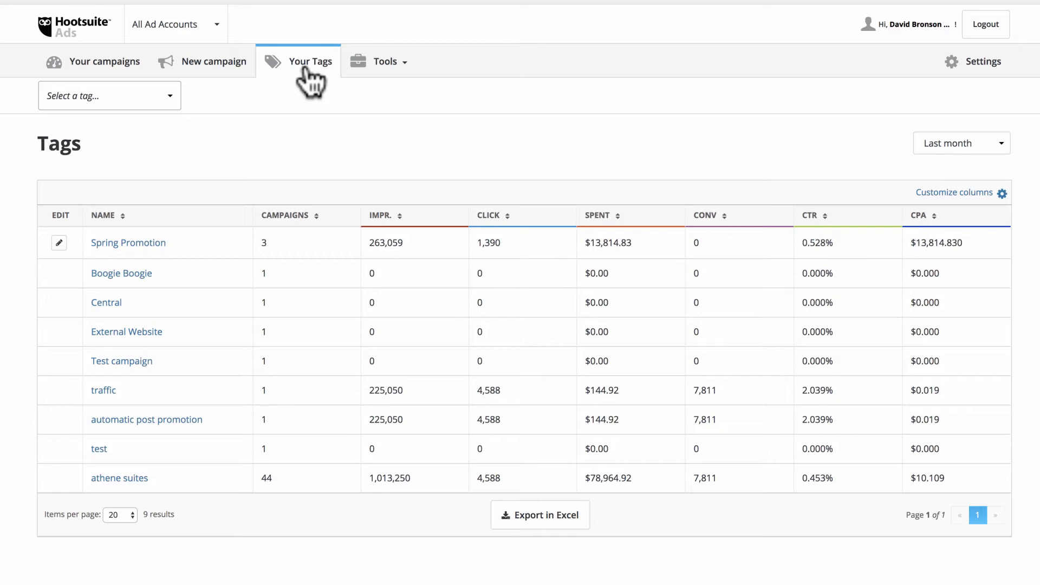
click(142, 250)
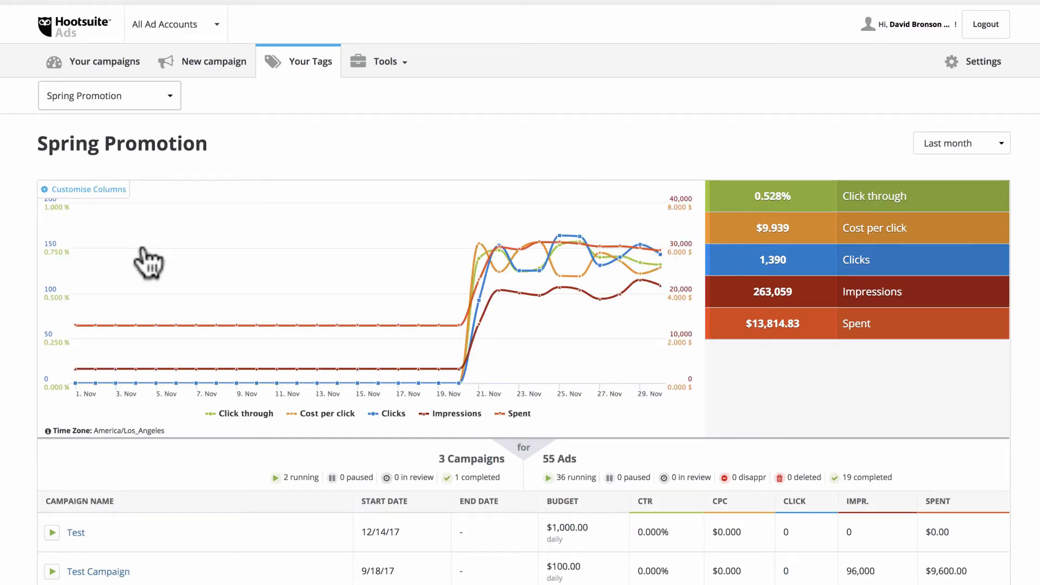
- Start a new report in the Report Generator from the Blank report template
click(364, 71)
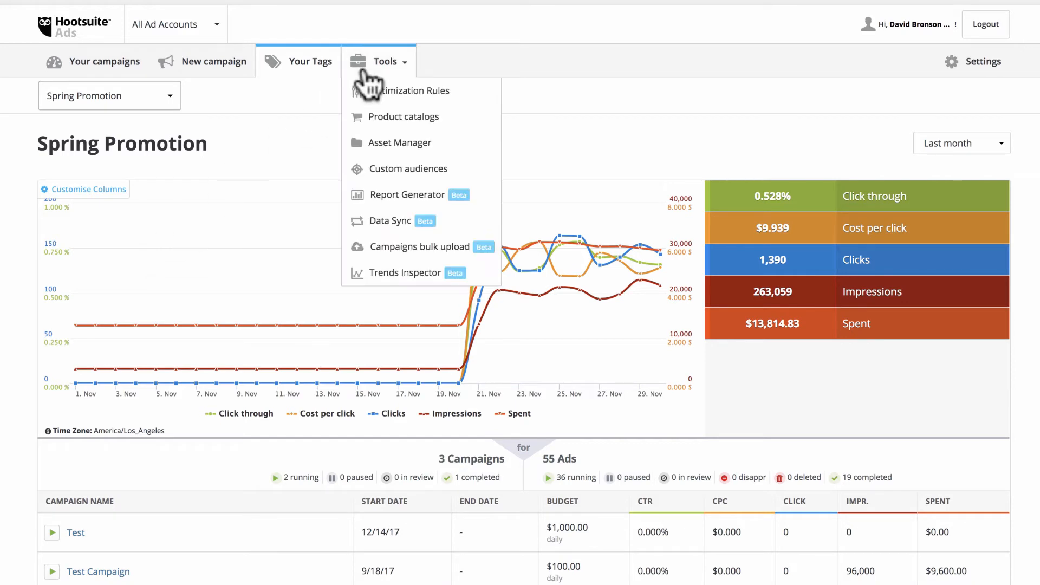
click(405, 195)
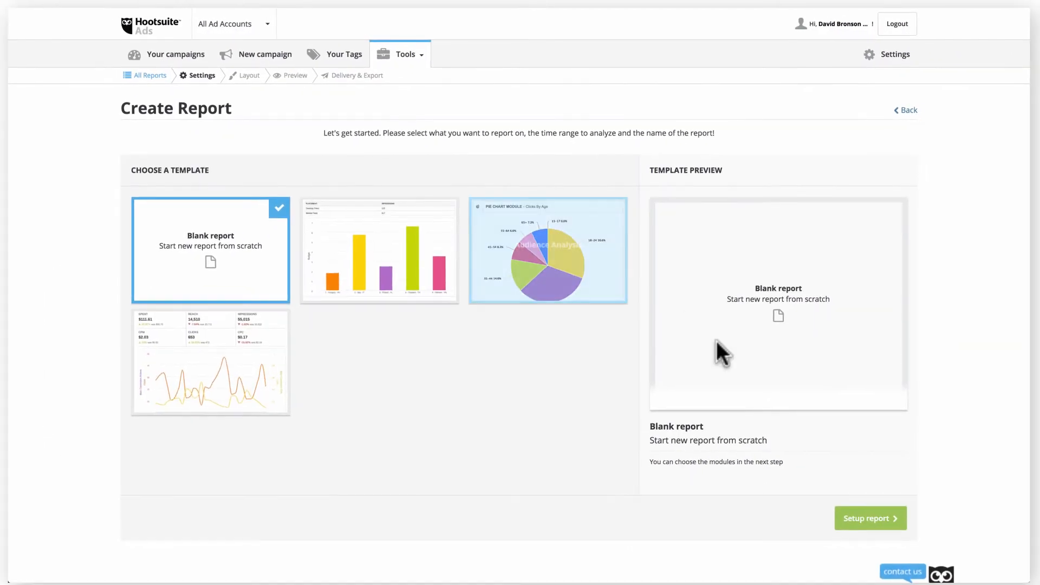
click(867, 519)
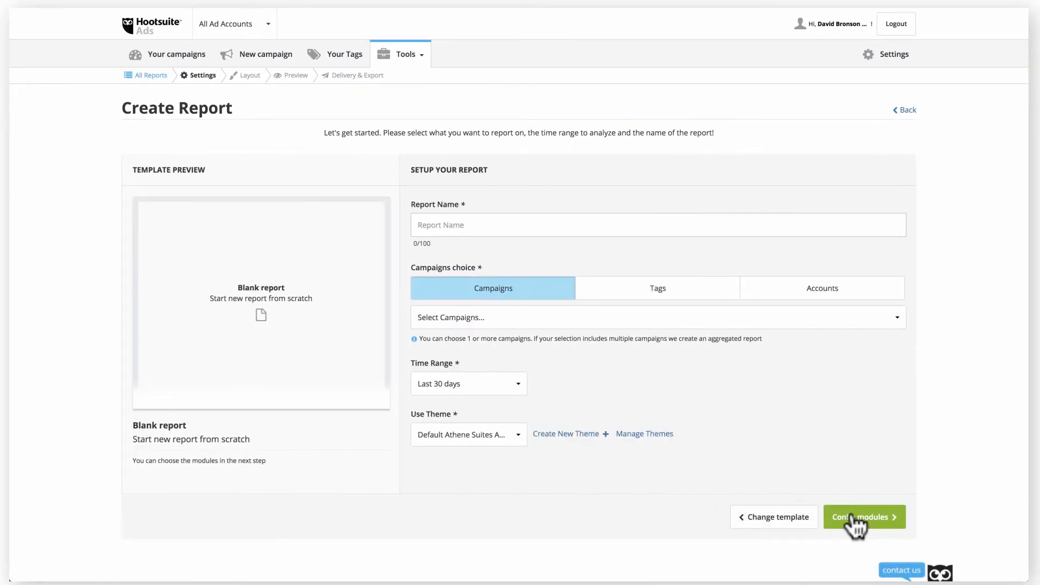
- Base the report on accounts, selecting Hootsuite Ads (Demo Account) and Hootsuite Ads Sandbox Ad Account
click(599, 295)
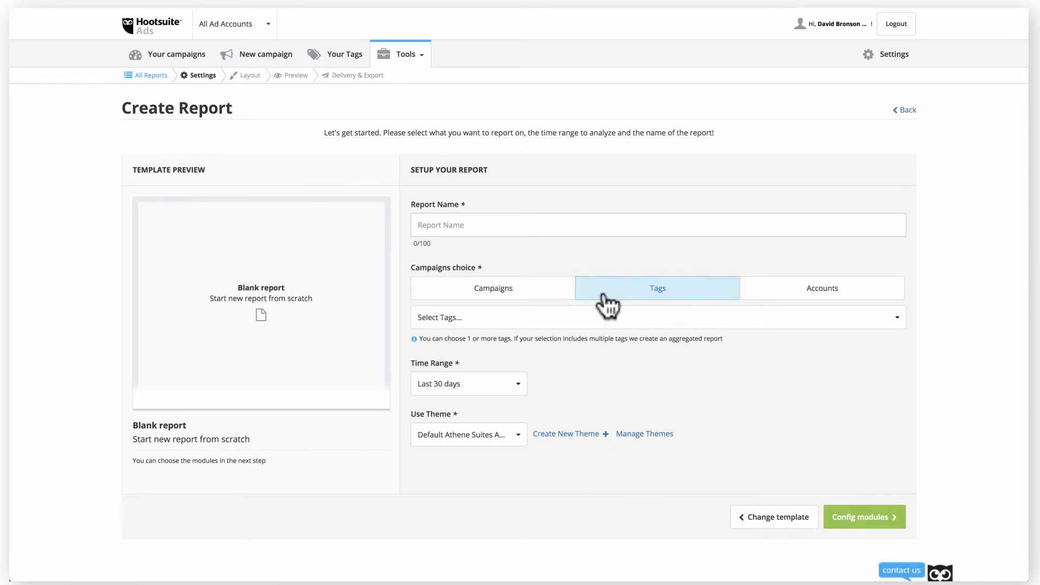
click(762, 296)
click(760, 315)
click(727, 367)
click(727, 381)
click(735, 421)
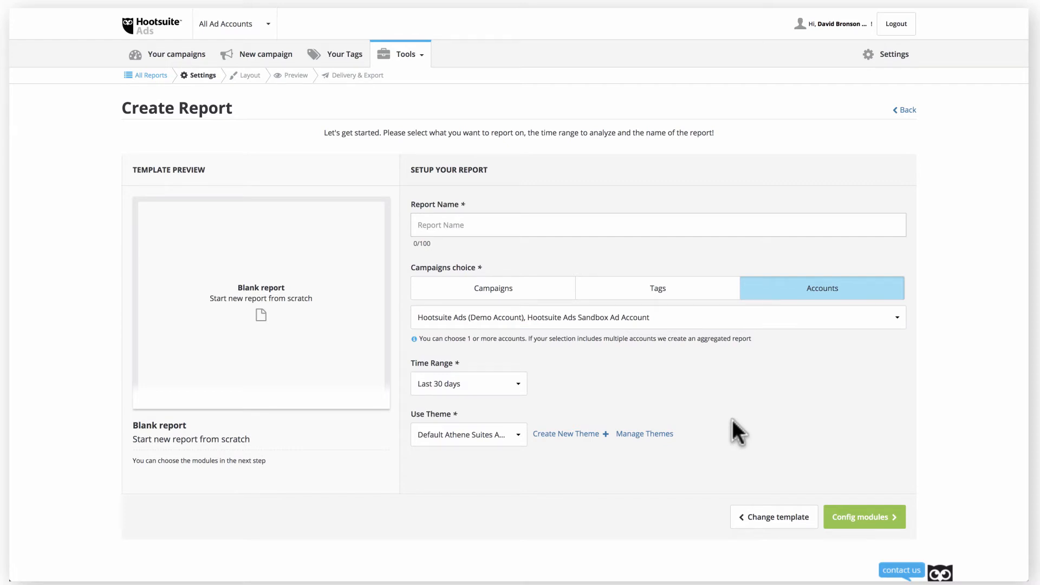
- Set the report's time range to Last 90 days and name it "Summer Promotions Report"
click(515, 385)
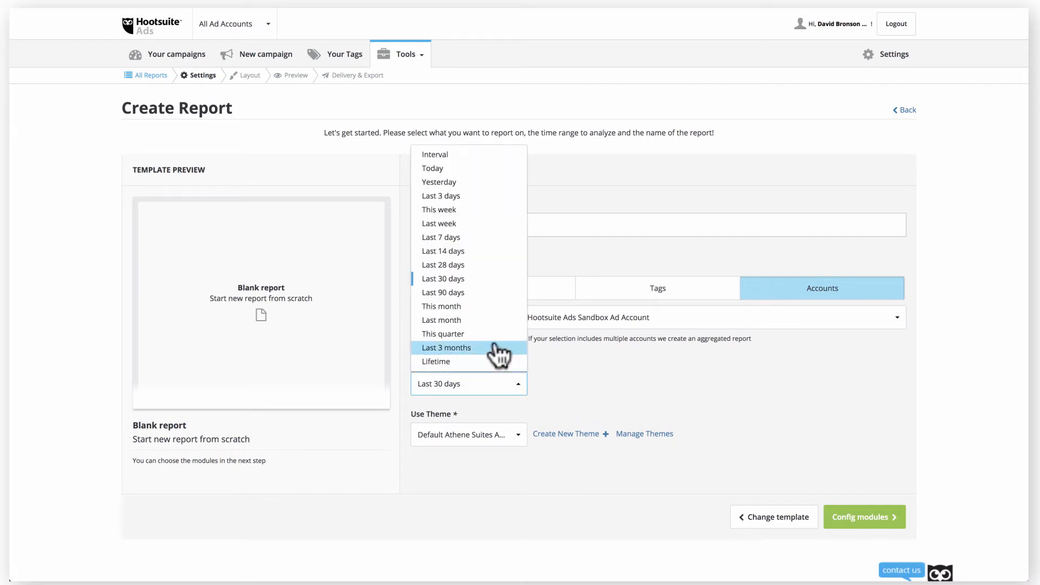
click(476, 294)
click(474, 223)
text(Summer Promotions Report)
click(501, 435)
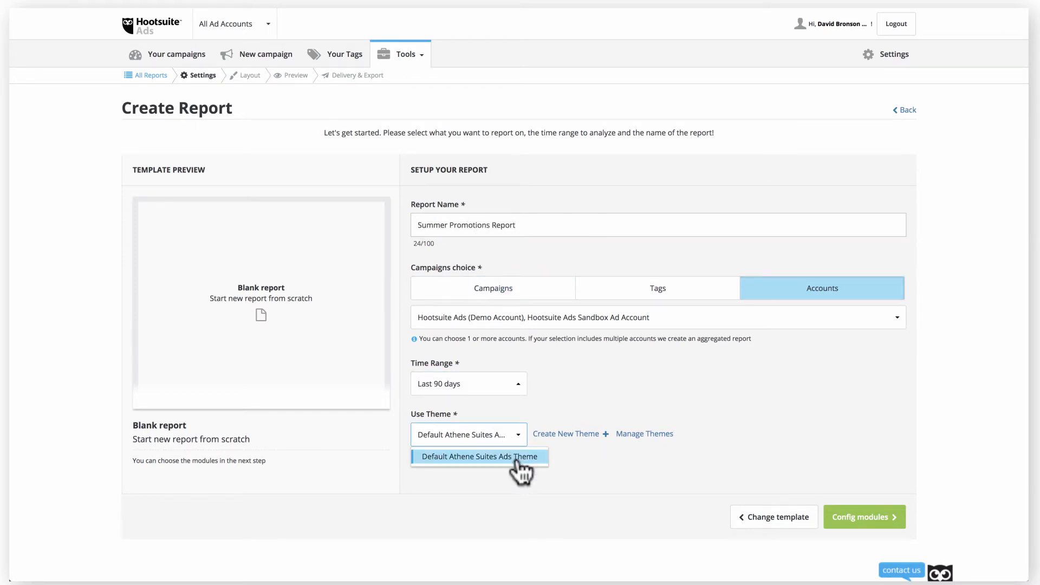
click(556, 433)
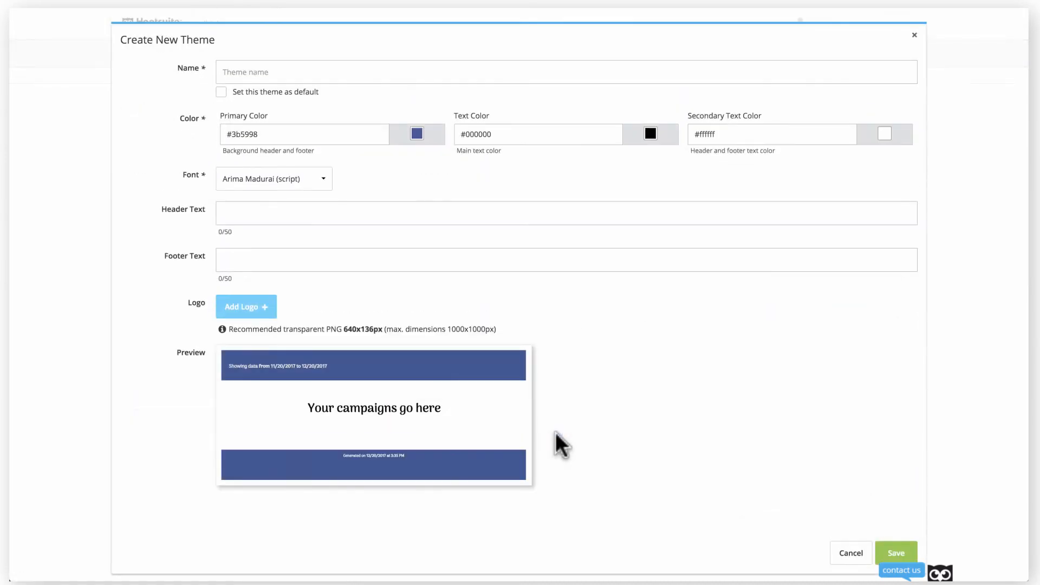
click(343, 130)
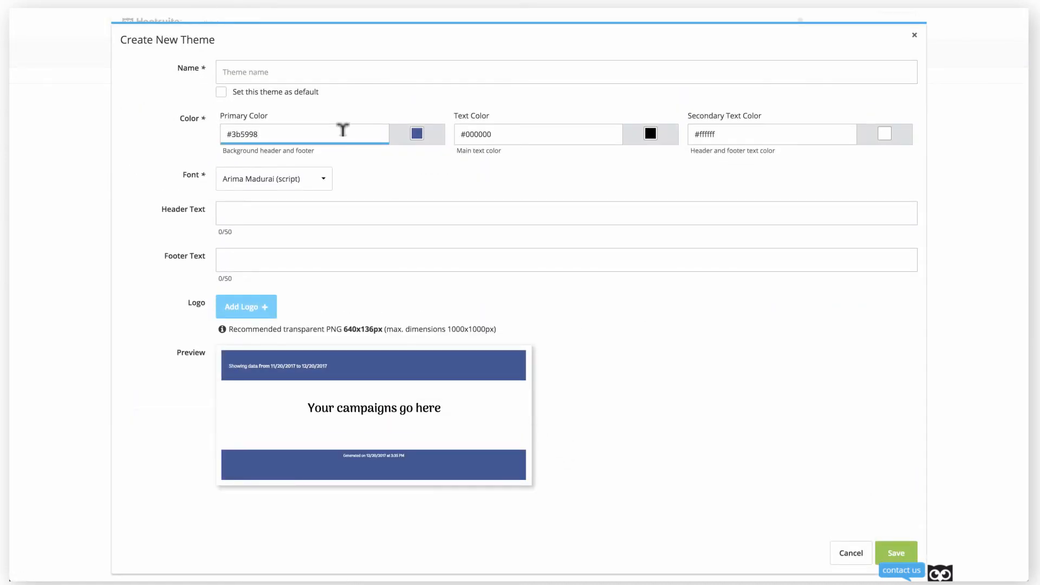
click(407, 138)
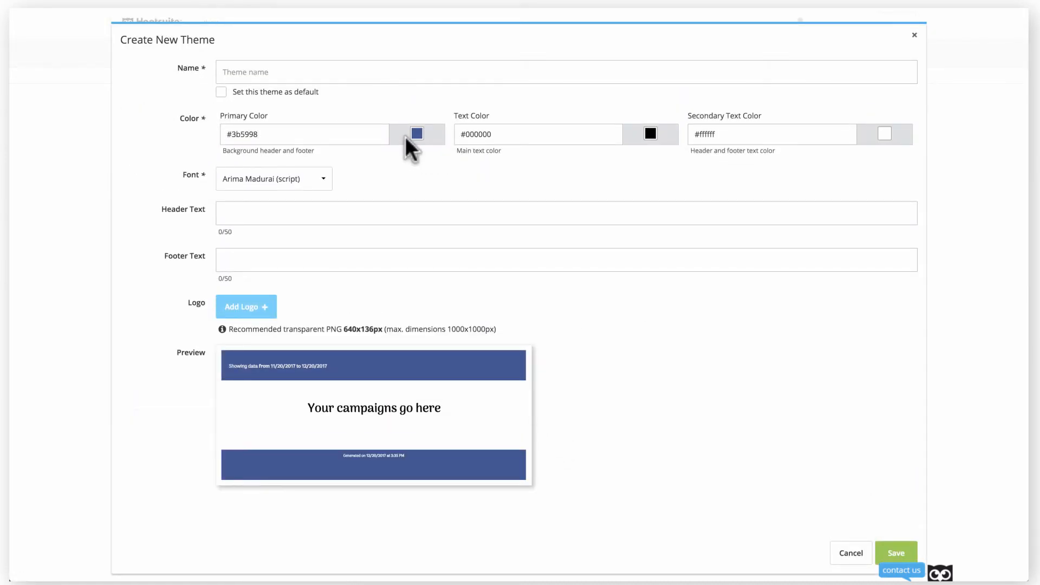
click(840, 553)
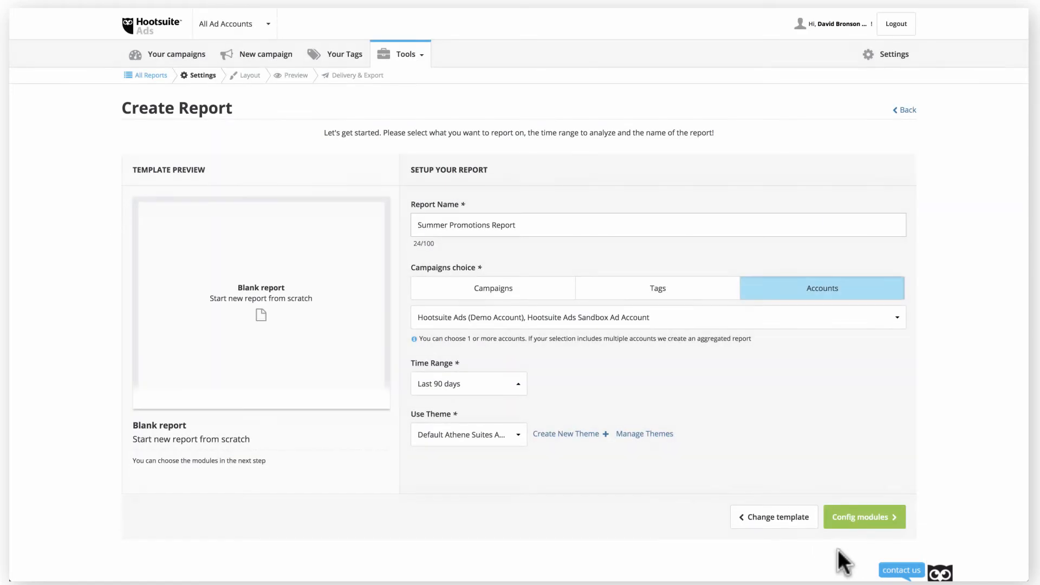
- Continue to the report's module layout and add an aggregated line chart module plotting CPC, Spent and Clicks
click(852, 518)
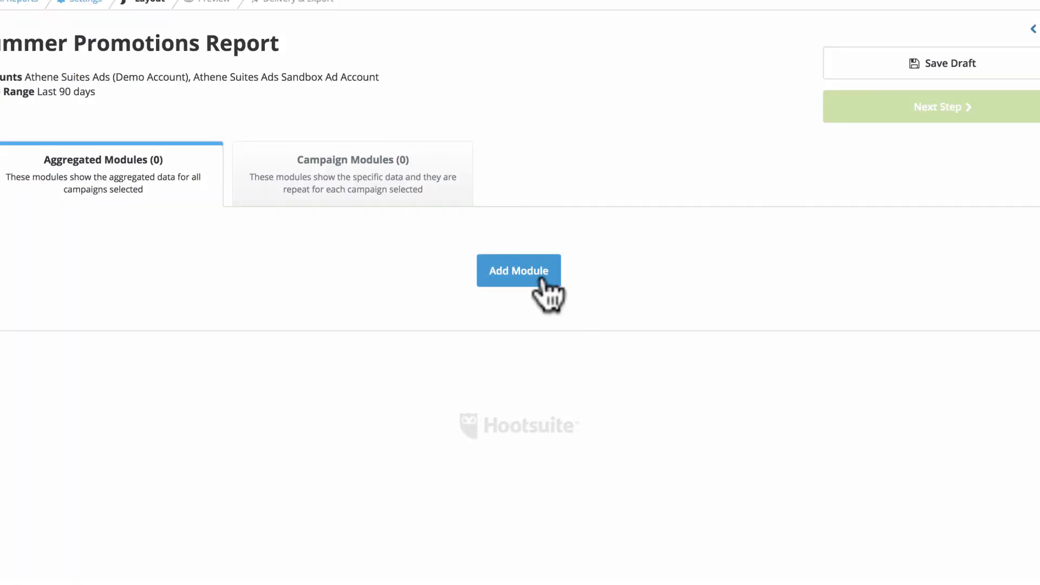
click(539, 276)
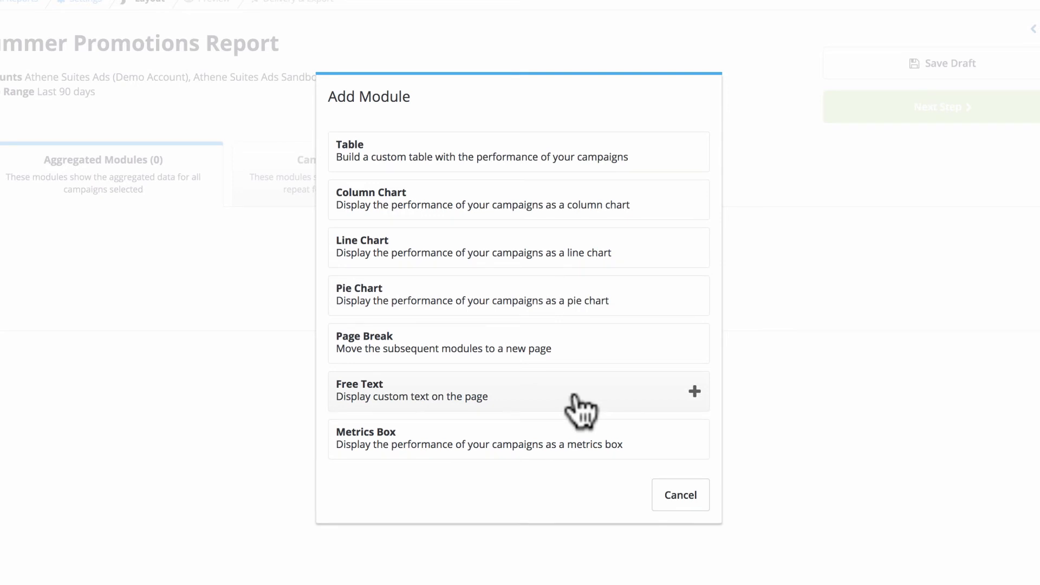
click(696, 247)
click(130, 120)
drag(152, 203, 358, 138)
click(98, 453)
drag(77, 325, 506, 141)
drag(83, 230, 622, 136)
drag(128, 252, 634, 136)
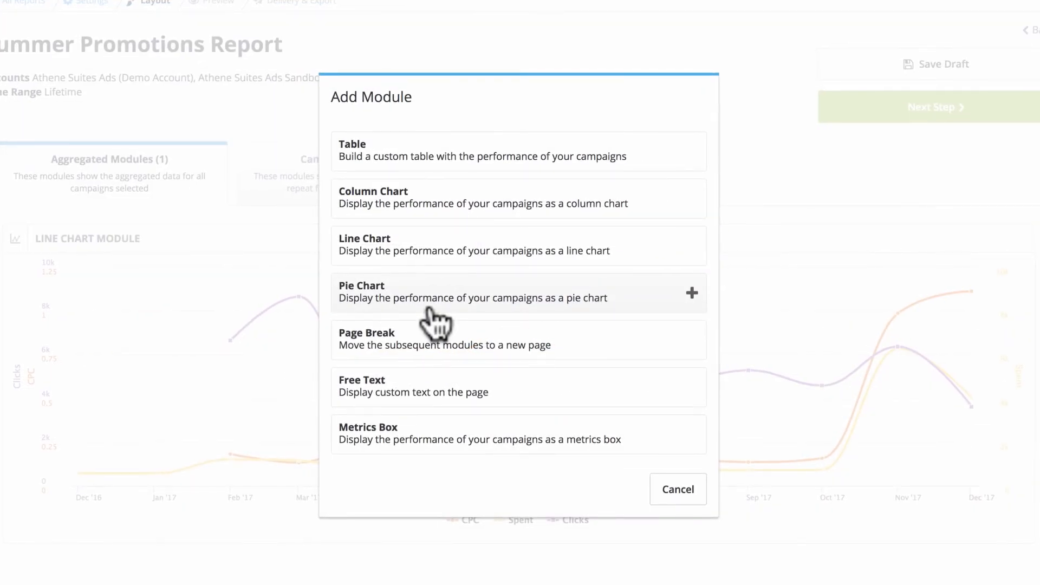
- Add an aggregated pie chart module breaking down Spent by Age, titled "Age vs spend"
click(429, 307)
drag(174, 223, 510, 135)
click(143, 114)
drag(93, 239, 319, 132)
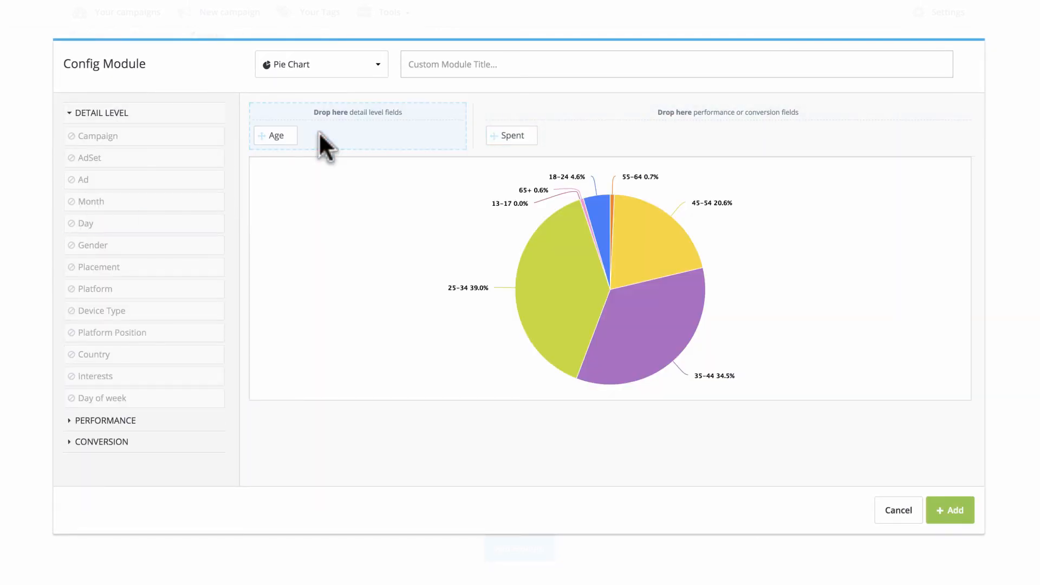
click(438, 64)
text(Ag)
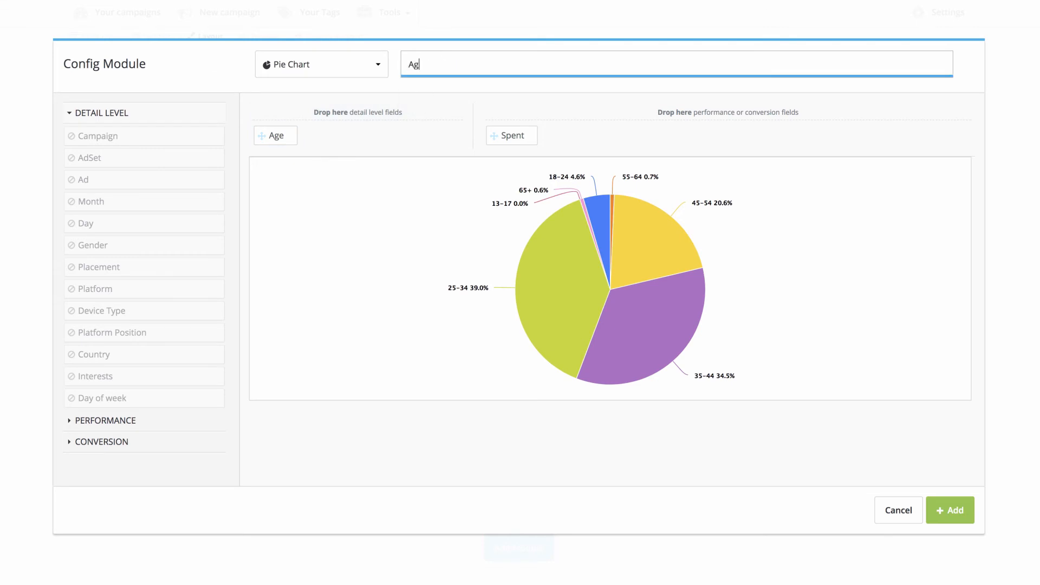
text(e vs spend)
click(951, 510)
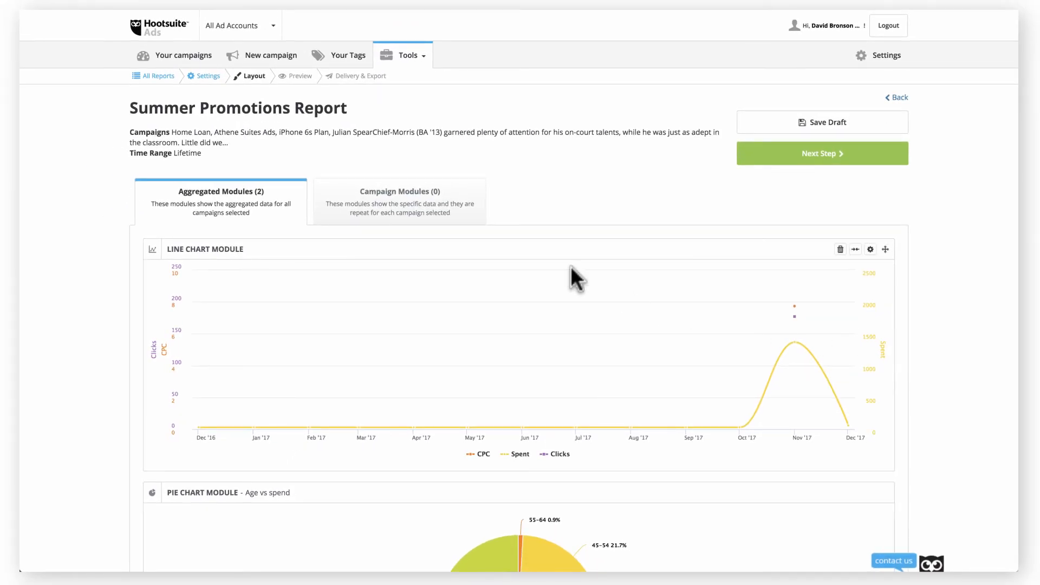
- Start a Split Tests module for the individual campaigns, covering Headline, Link description, Image and Split tested Audiences
click(393, 205)
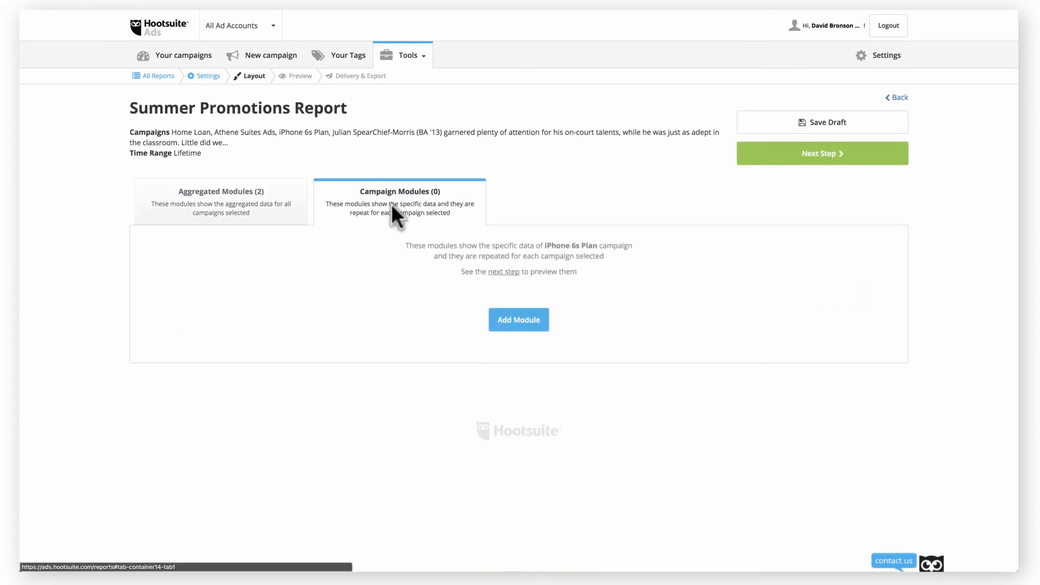
click(507, 318)
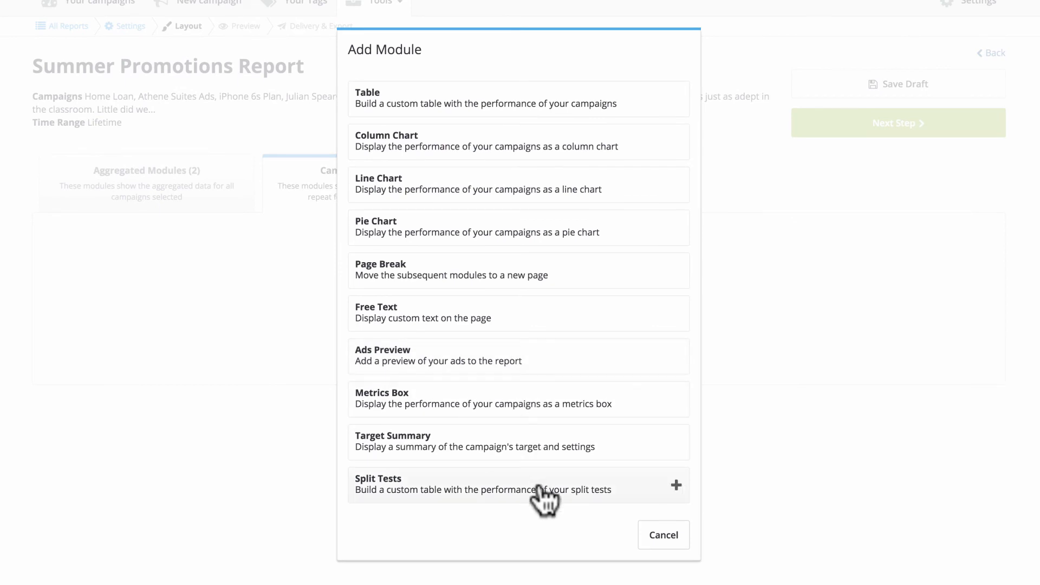
click(589, 363)
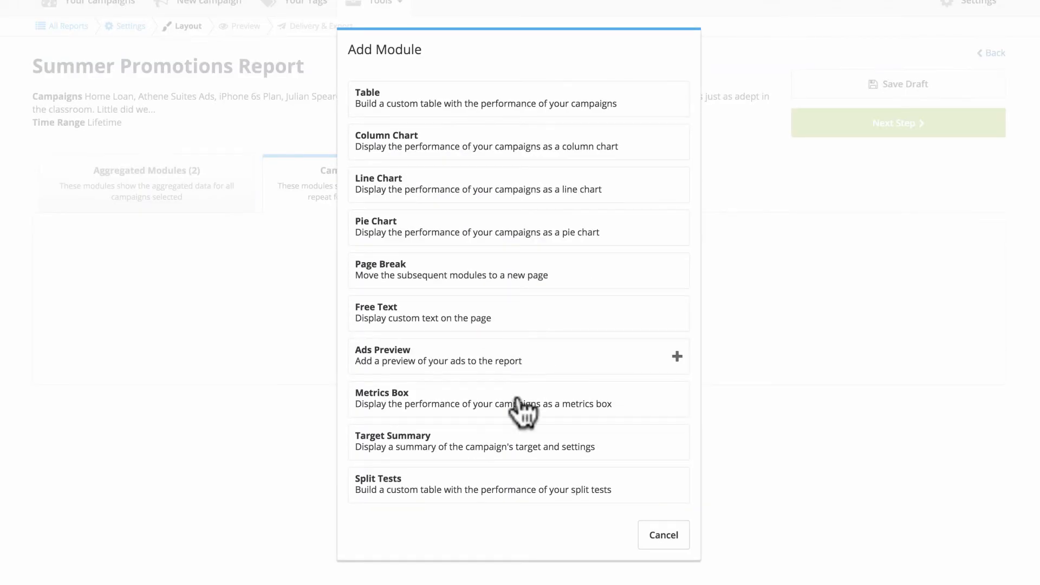
click(565, 487)
click(111, 262)
click(232, 262)
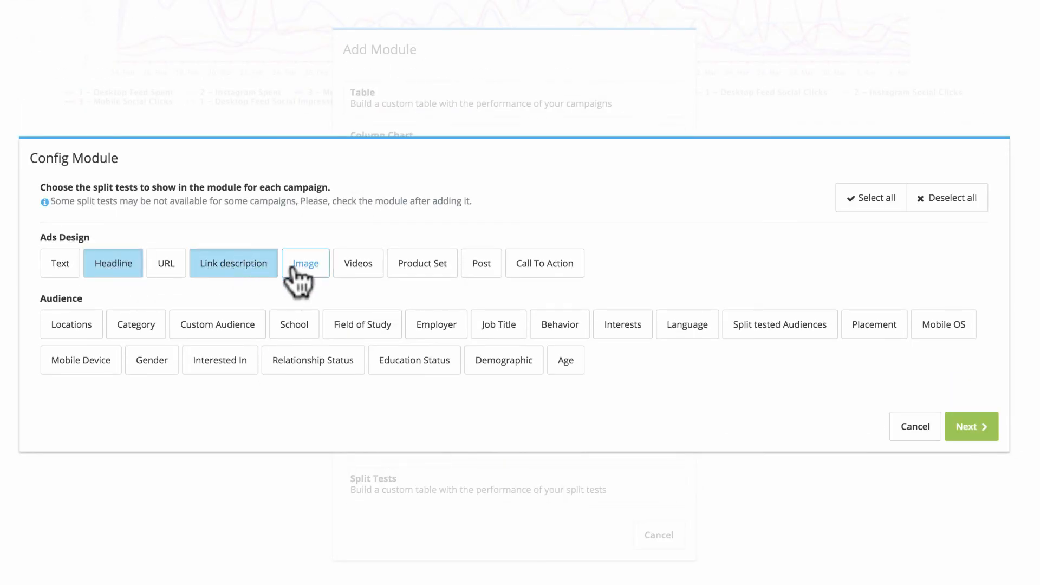
click(304, 262)
click(811, 326)
click(972, 423)
- Place two metric fields in the Split Tests module's table
click(971, 416)
click(128, 106)
drag(76, 128, 508, 129)
drag(68, 129, 642, 142)
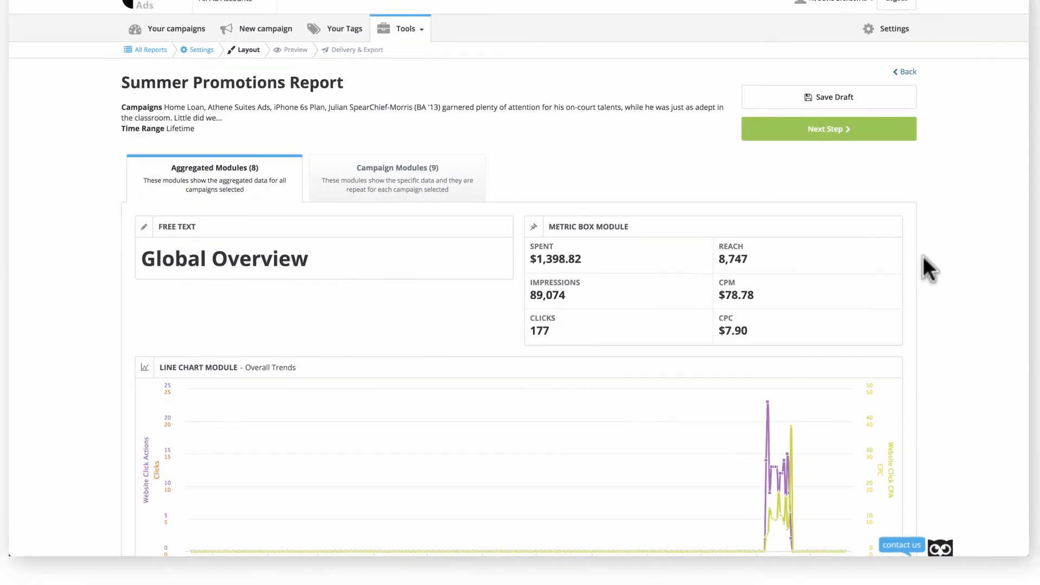
- Preview the report, return to its layout and move the metric box module below the Overall Trends line chart at full width
click(847, 133)
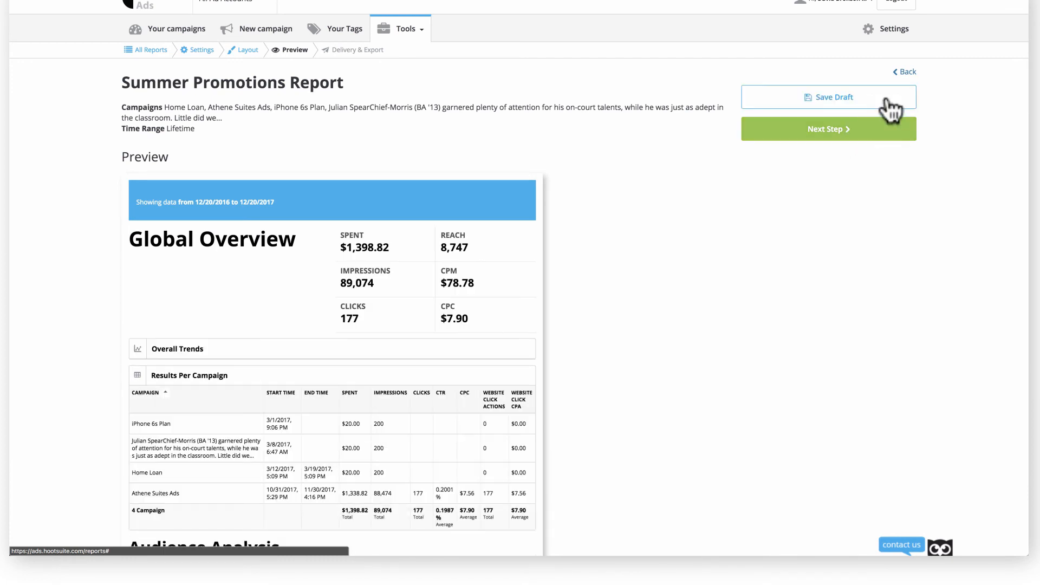
click(909, 73)
drag(889, 227, 658, 438)
click(473, 418)
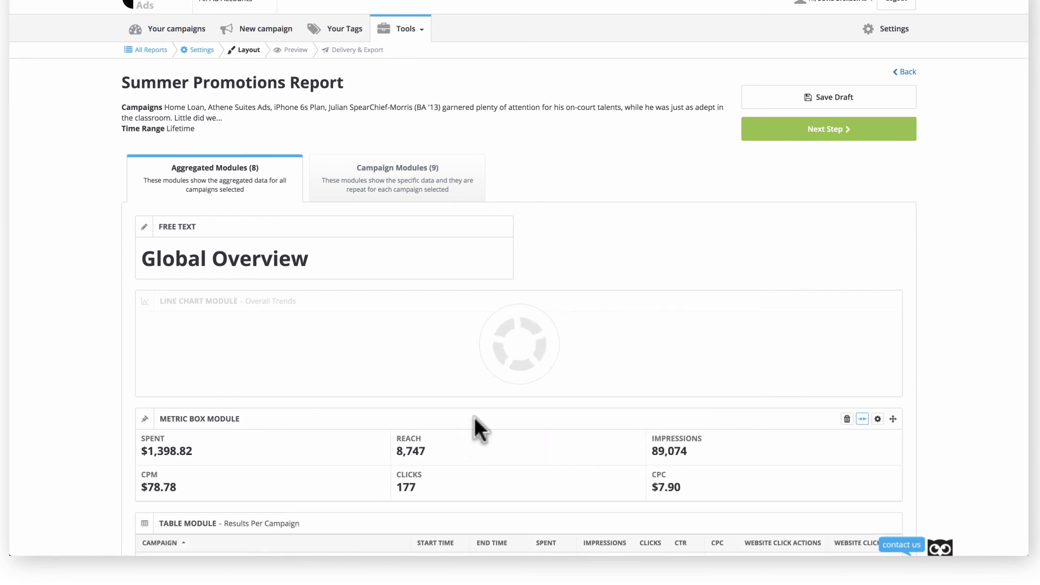
- Proceed to the report's delivery and export stage and set email delivery to Monthly on the Last day of the month
click(781, 139)
click(781, 137)
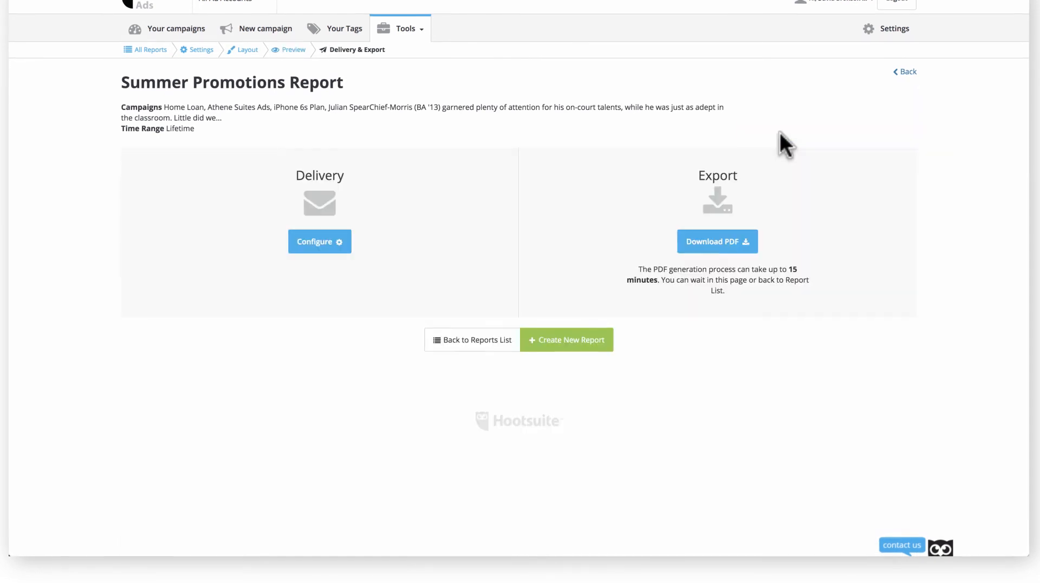
click(291, 260)
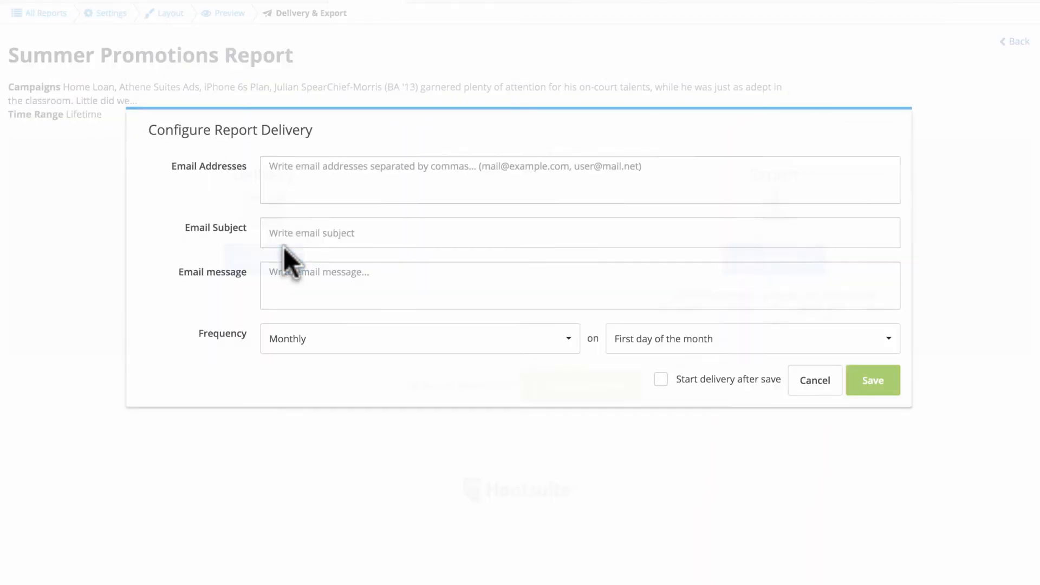
click(314, 376)
click(324, 403)
click(612, 385)
click(670, 422)
- Fill in the recipients' email addresses, subject "Spring promotion report" and message "Here is the spring report", and save the delivery settings
click(422, 219)
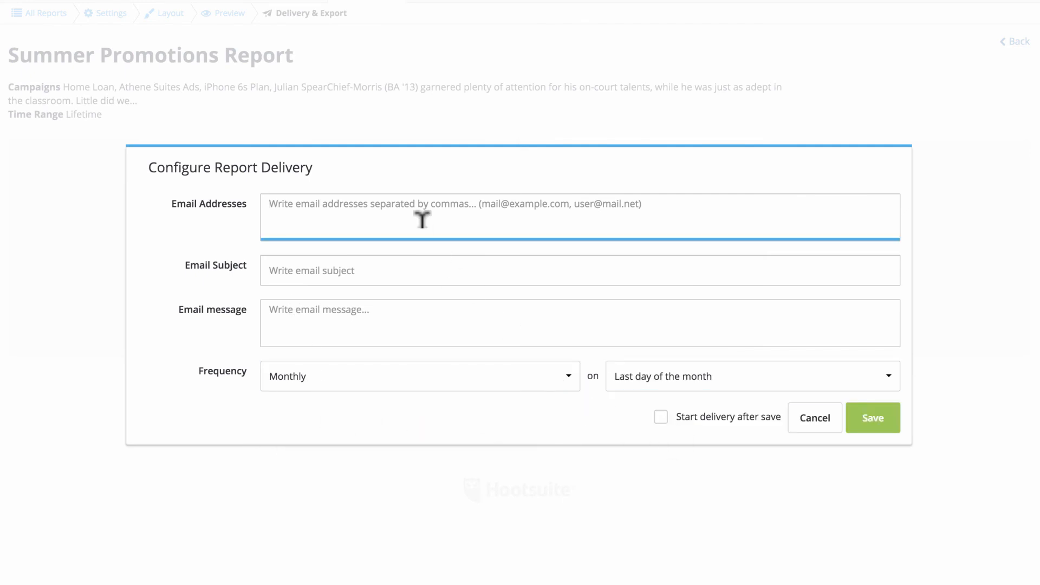
key(ctrl+v)
key(Tab)
text(Spring promotion report)
key(Tab)
text(Here is the spring report)
click(866, 418)
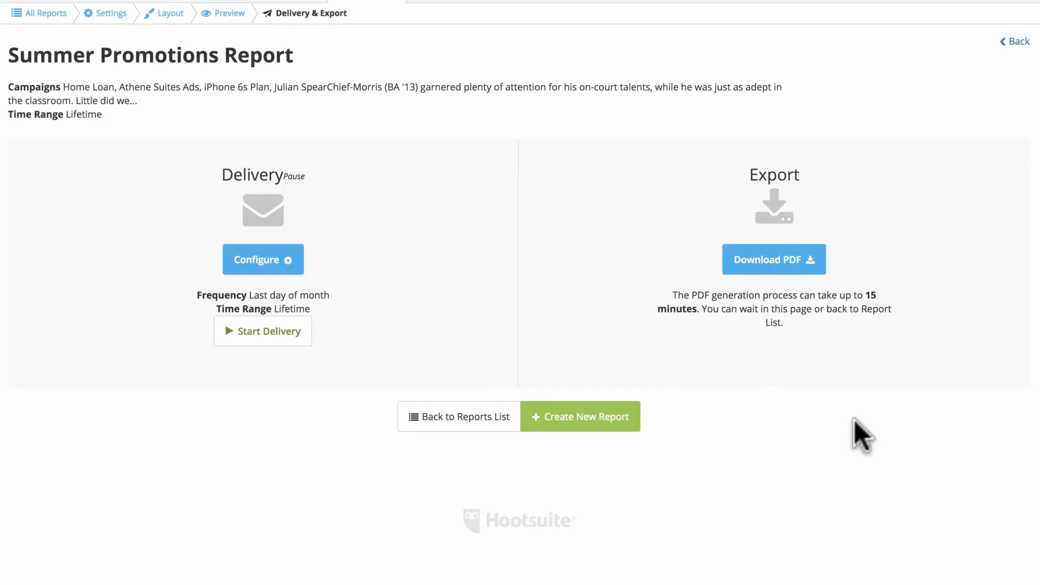